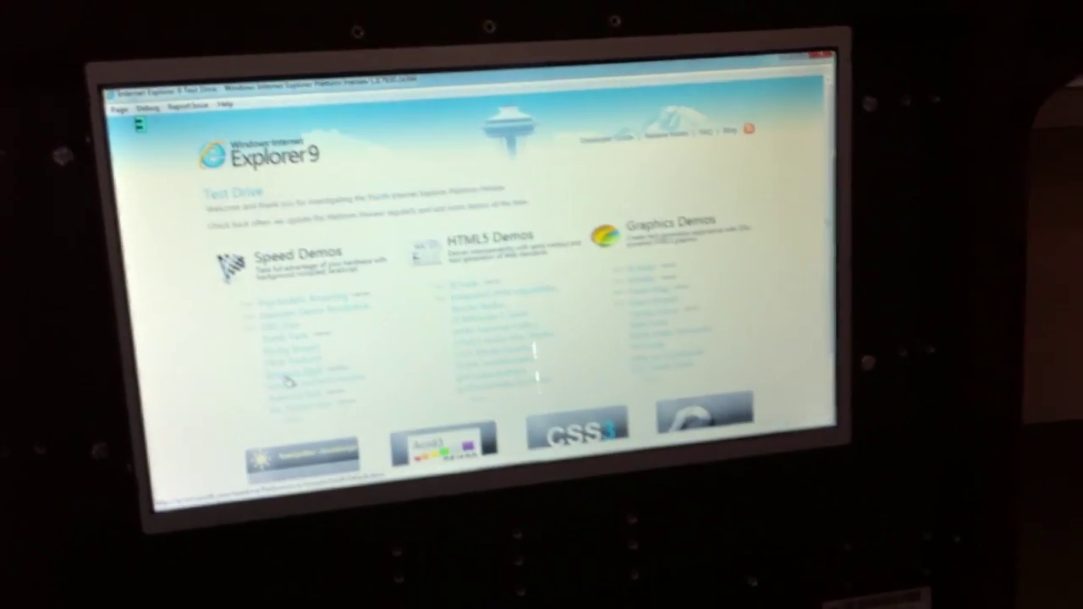
Launch the Amazon Shelf demo and open the details of The Grand Design.
{"action": "left_click", "coordinate": [287, 381]}
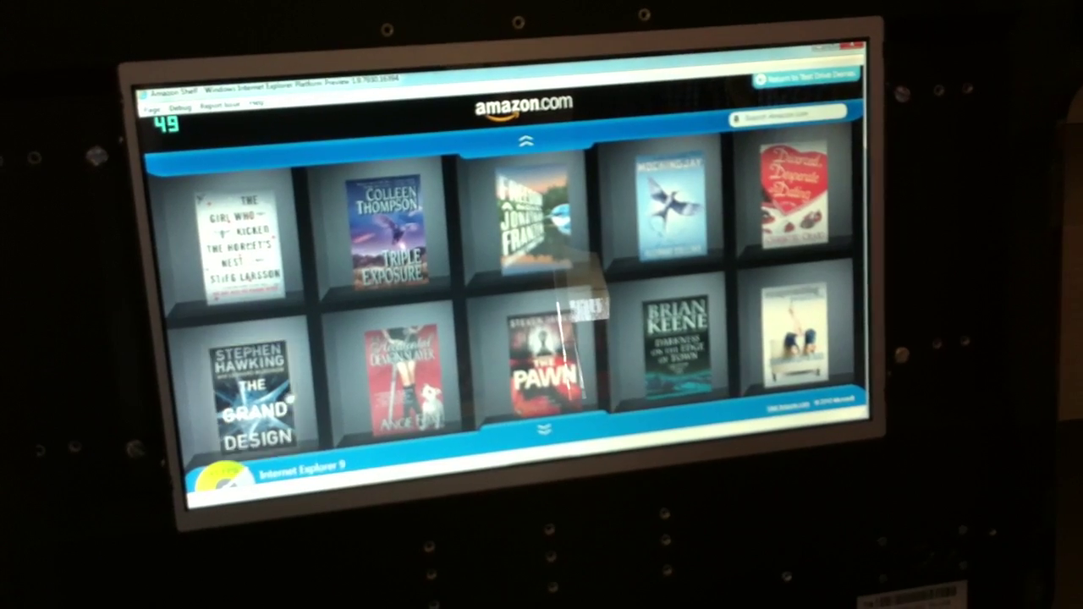
{"action": "left_click", "coordinate": [254, 389]}
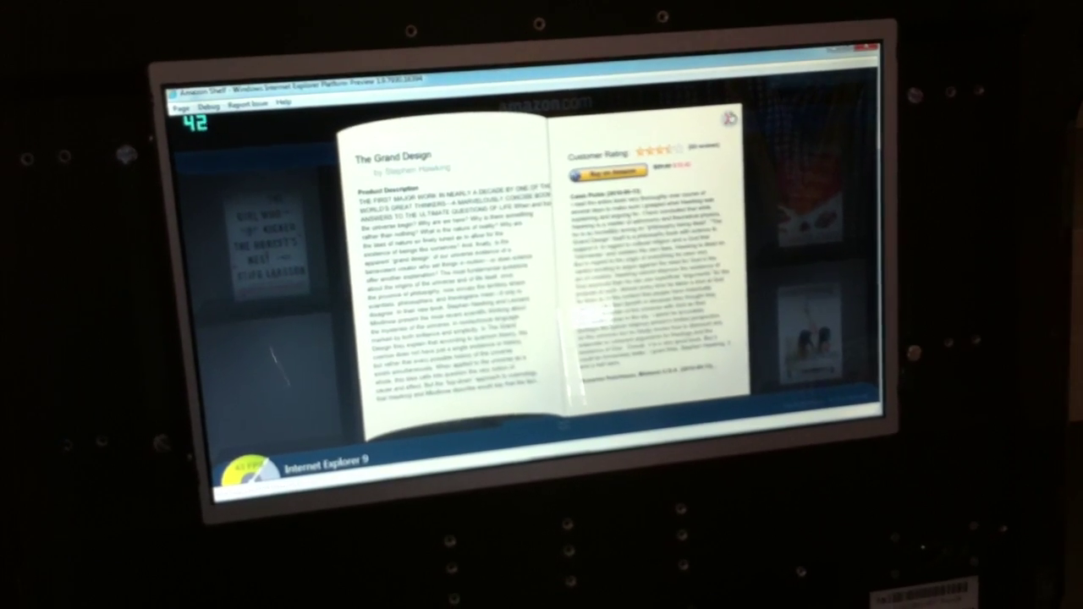
{"action": "left_click", "coordinate": [725, 126]}
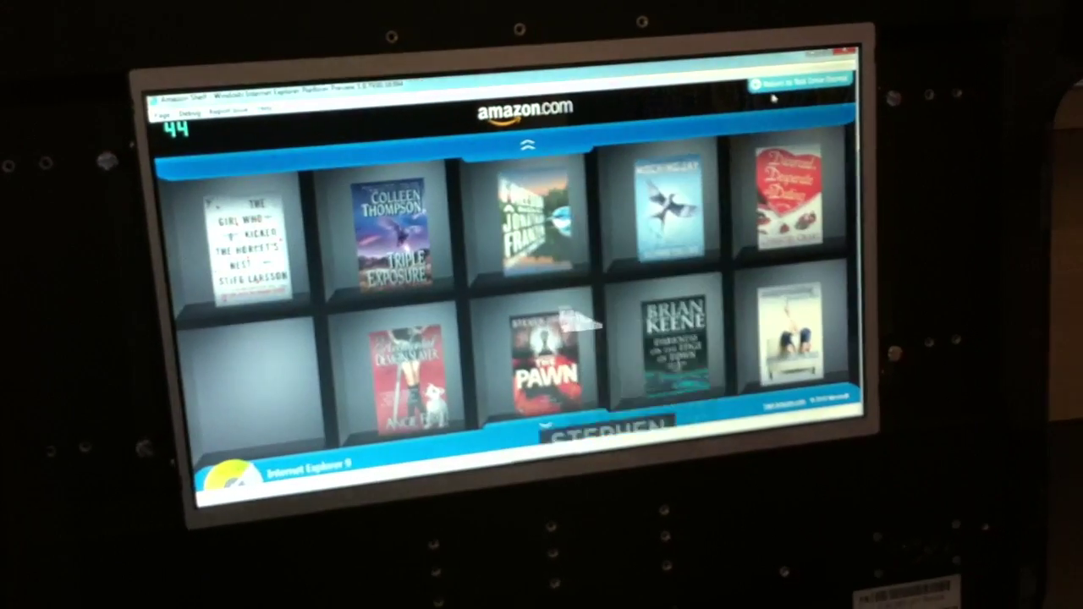